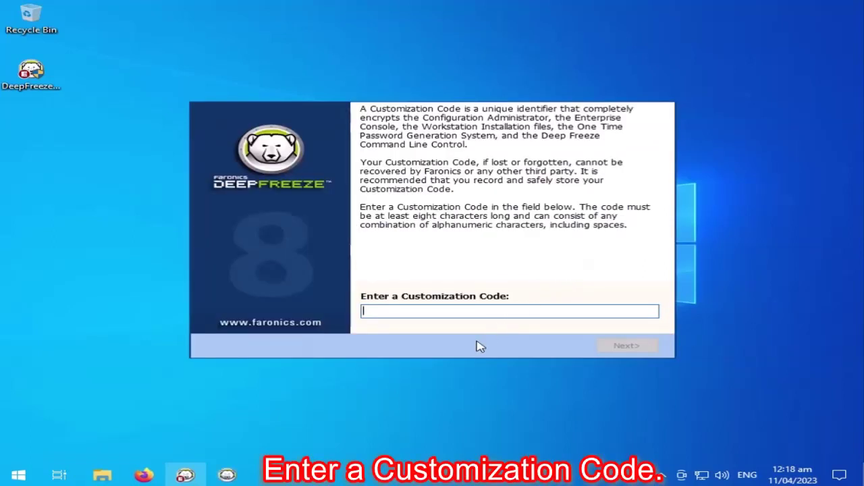
Enter a ten-digit customization code in the installer.
drag(457, 108, 444, 135)
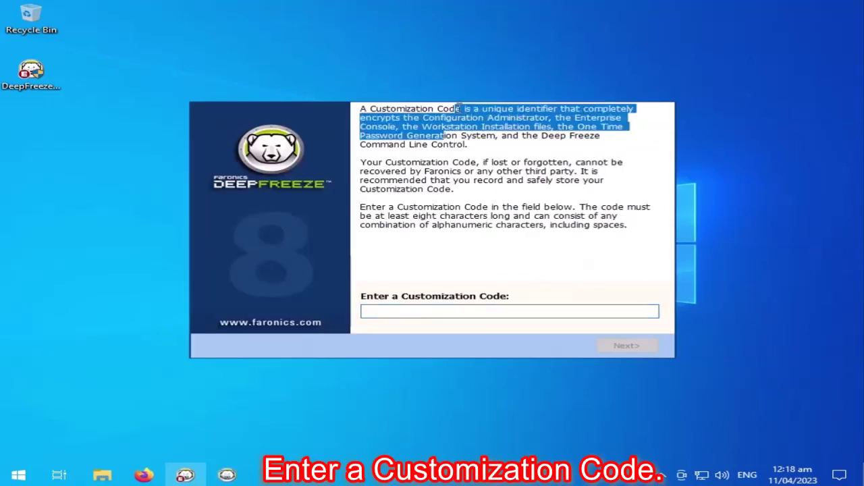
click(424, 181)
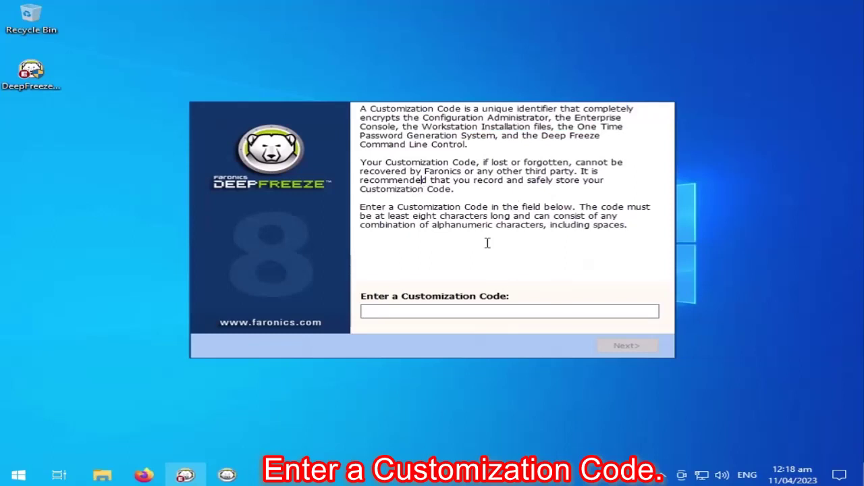
click(448, 312)
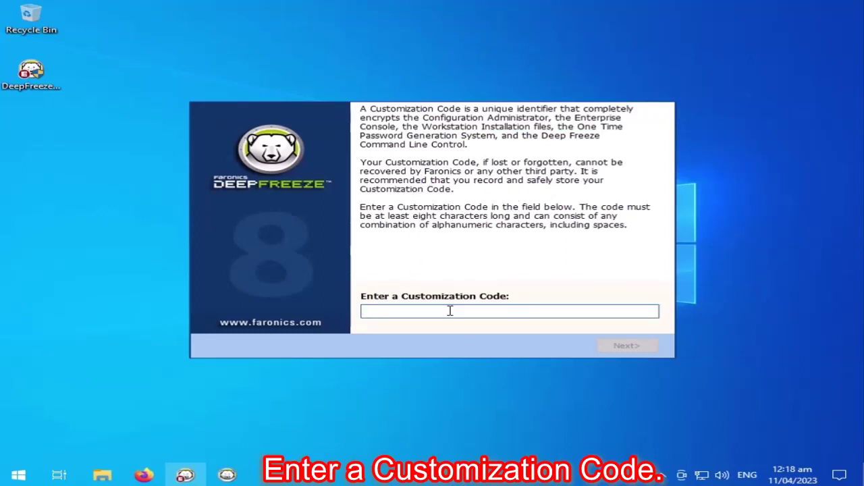
text(11111111111)
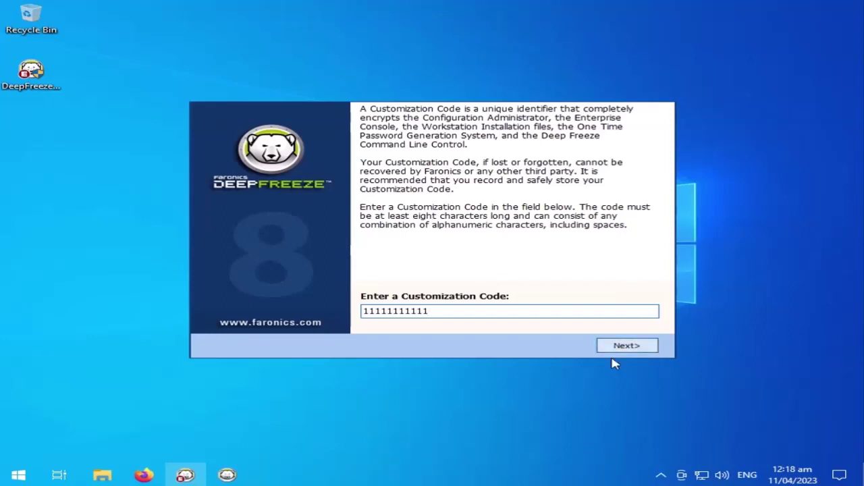
Continue to the code summary and turn off launching the console on finish.
click(628, 346)
click(632, 346)
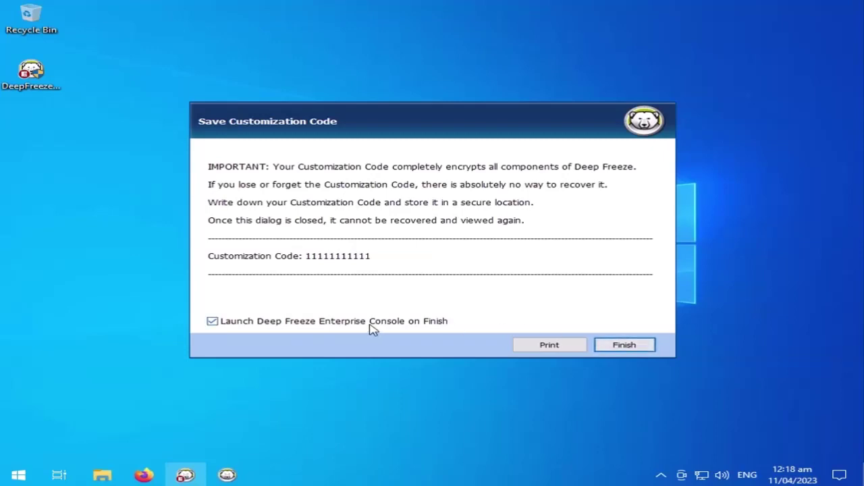
click(372, 327)
Finish setup and launch Deep Freeze Administrator from the Start menu's Recently added list.
click(633, 348)
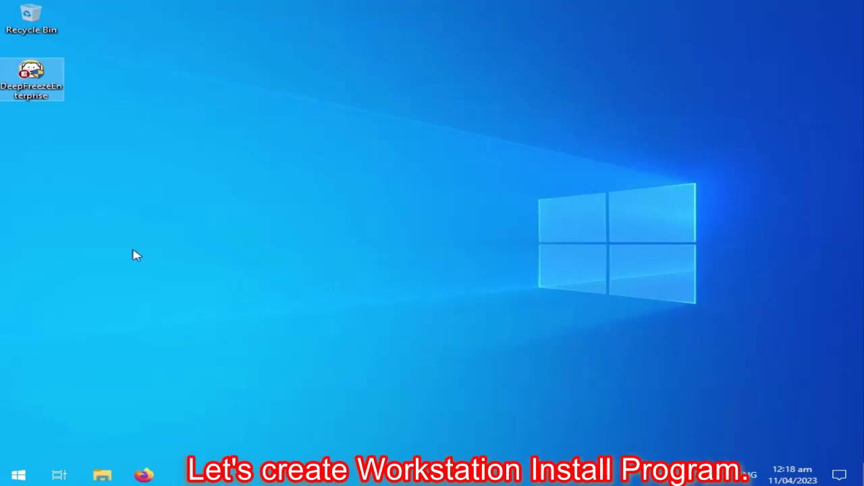
click(18, 475)
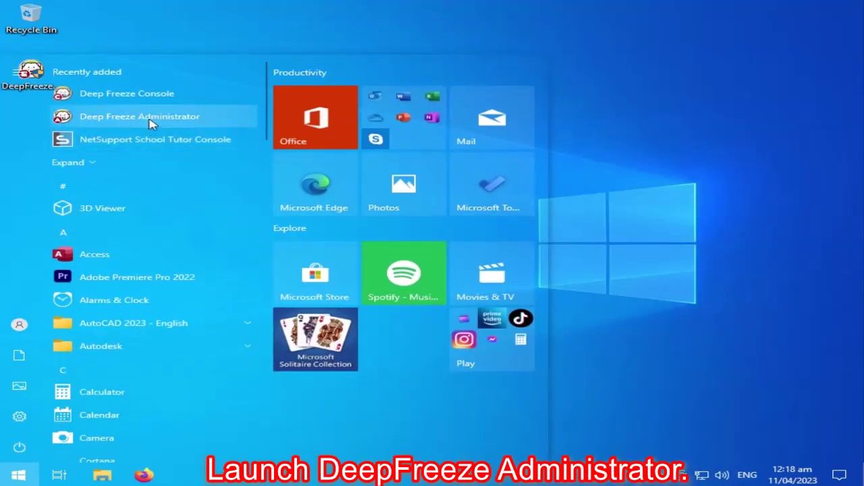
click(190, 118)
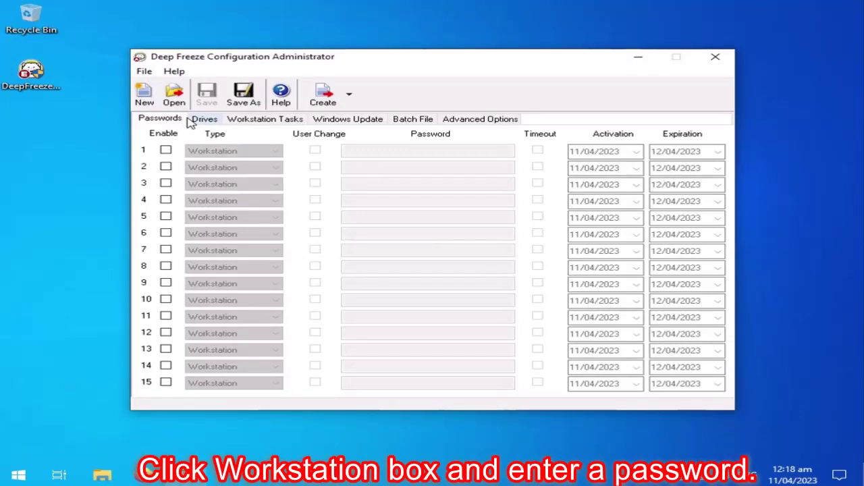
Enable workstation password entry 1 and give it a password.
click(165, 150)
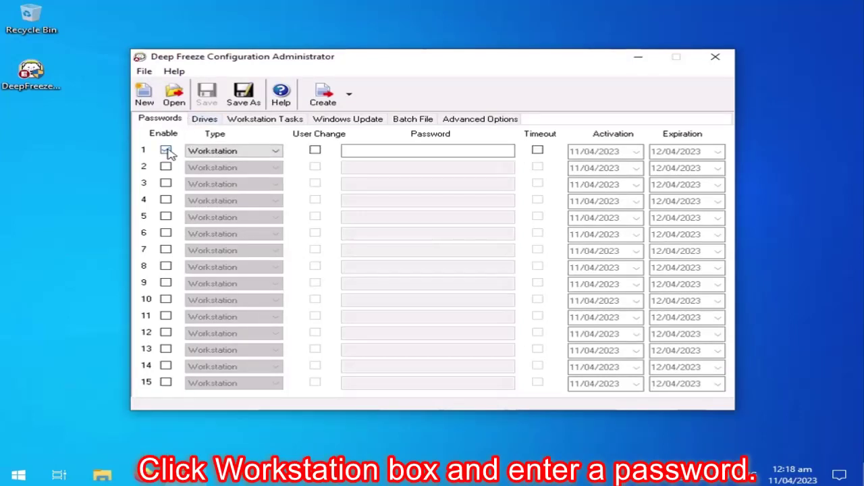
click(393, 150)
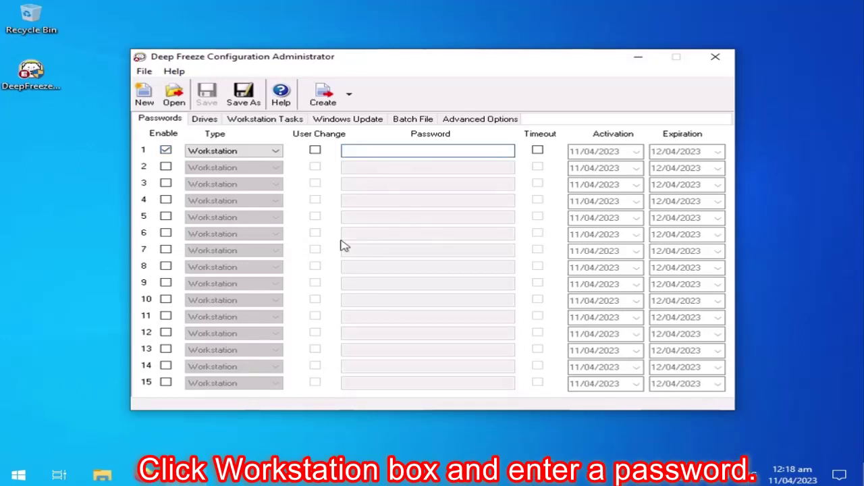
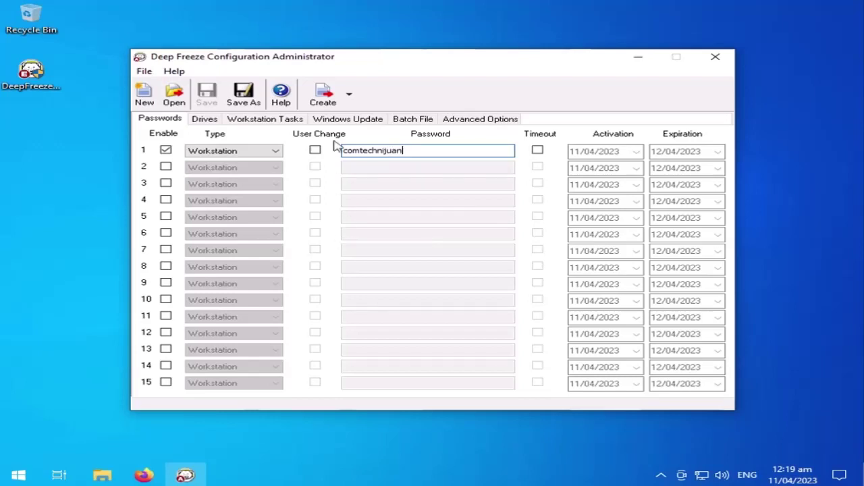
click(206, 119)
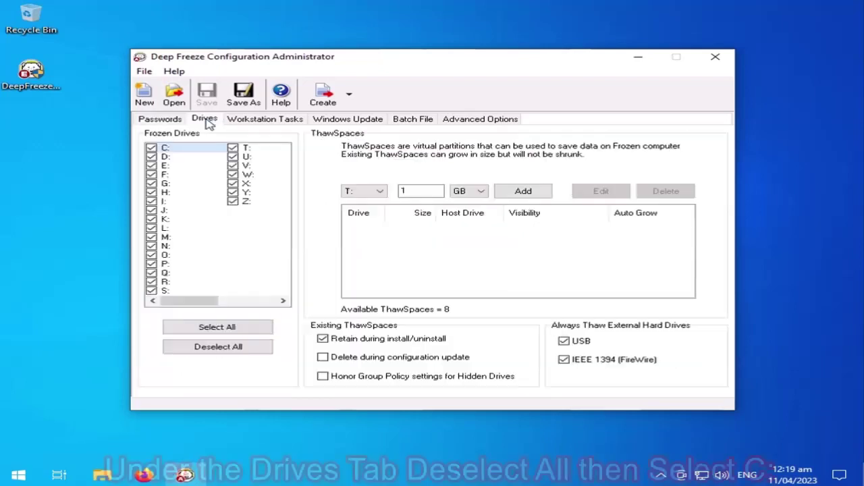
Freeze only drive C:, then review Workstation Tasks, Windows Update, Batch File and Advanced Options.
click(224, 347)
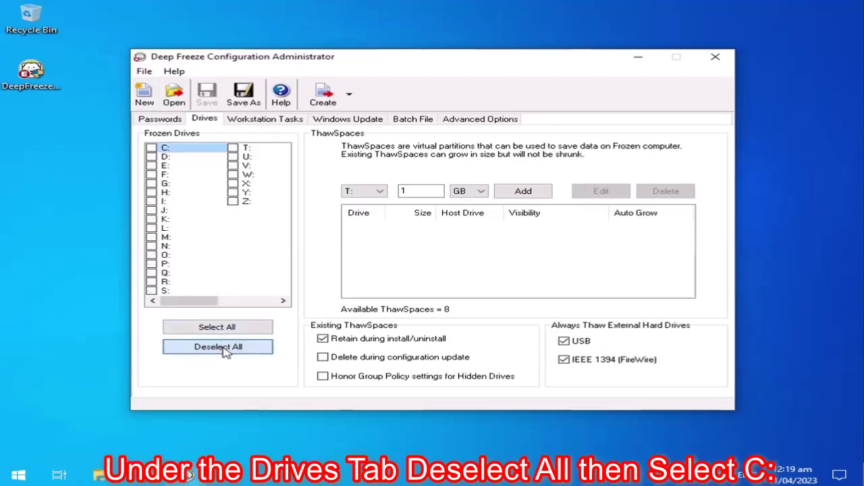
click(153, 148)
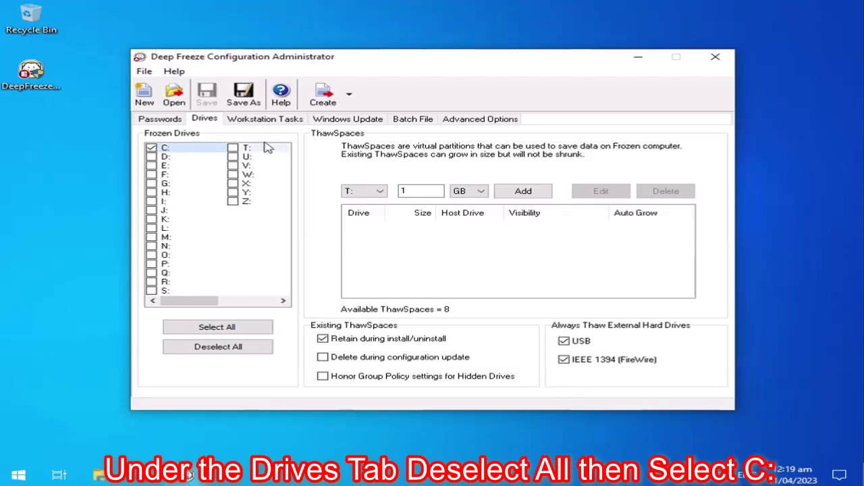
click(275, 123)
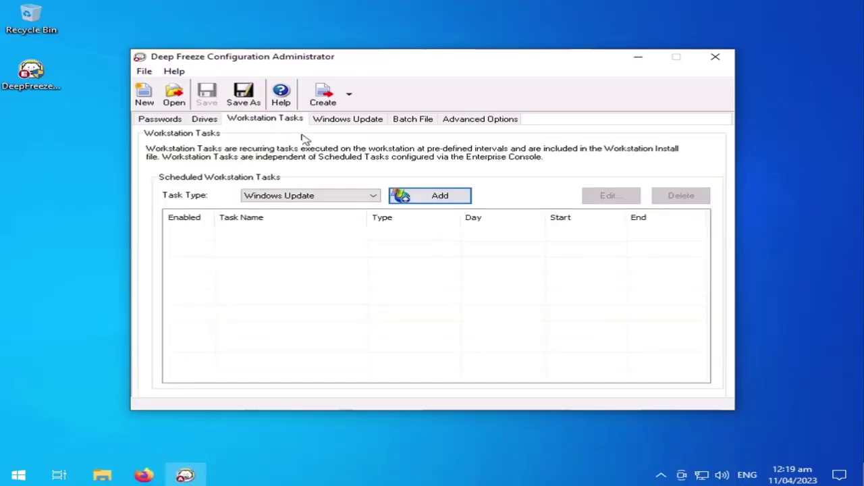
click(361, 122)
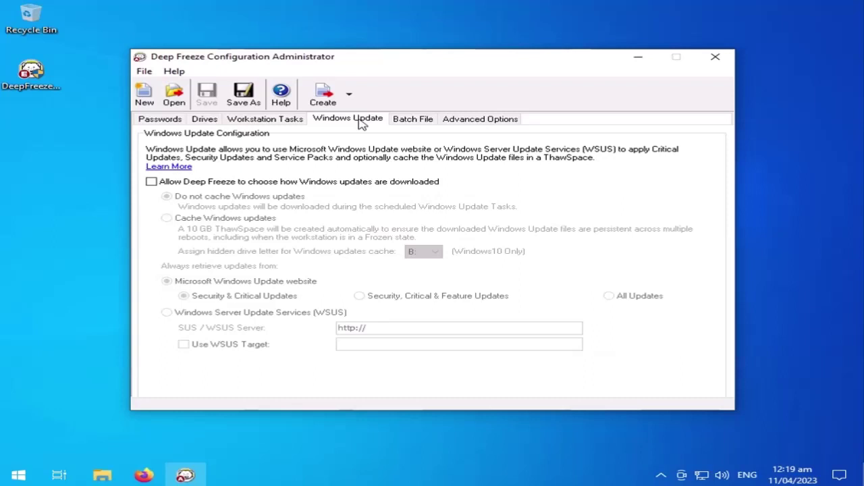
click(421, 127)
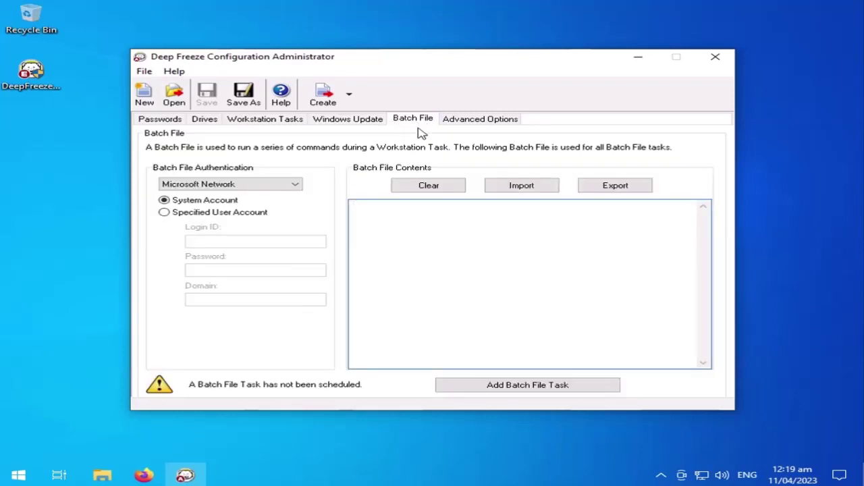
click(482, 120)
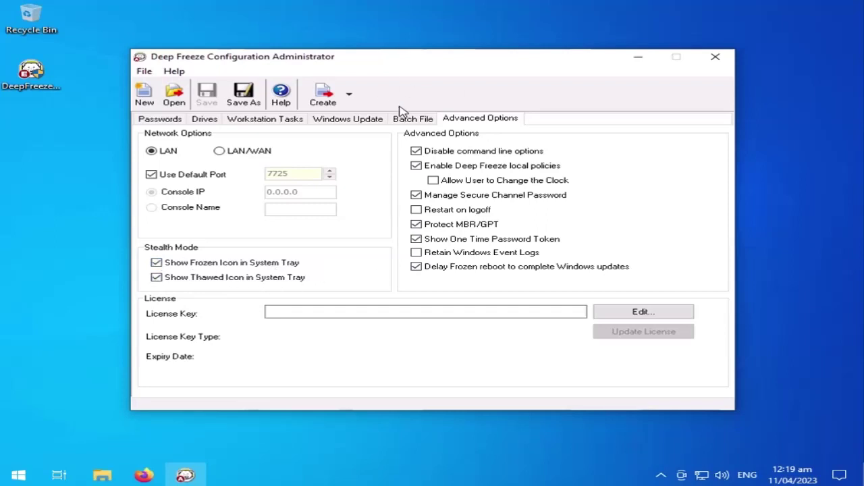
Create a workstation install program, saving to Desktop with file name Comtechnijuan.
click(350, 97)
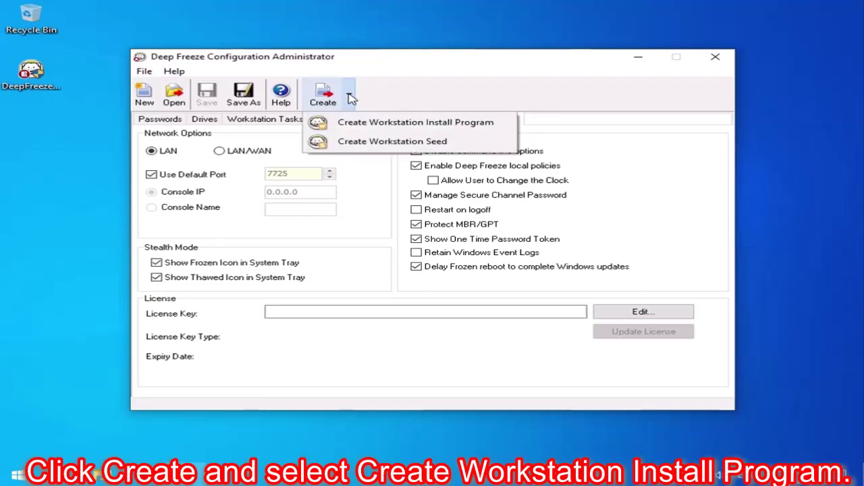
click(504, 129)
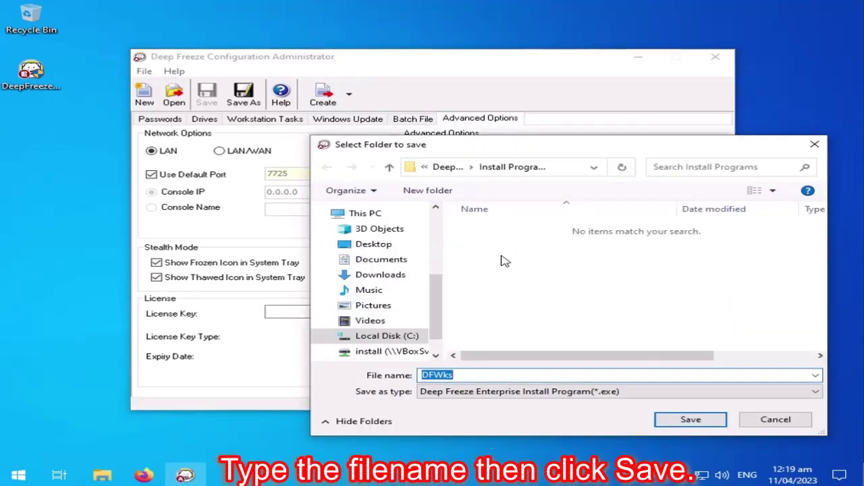
click(384, 243)
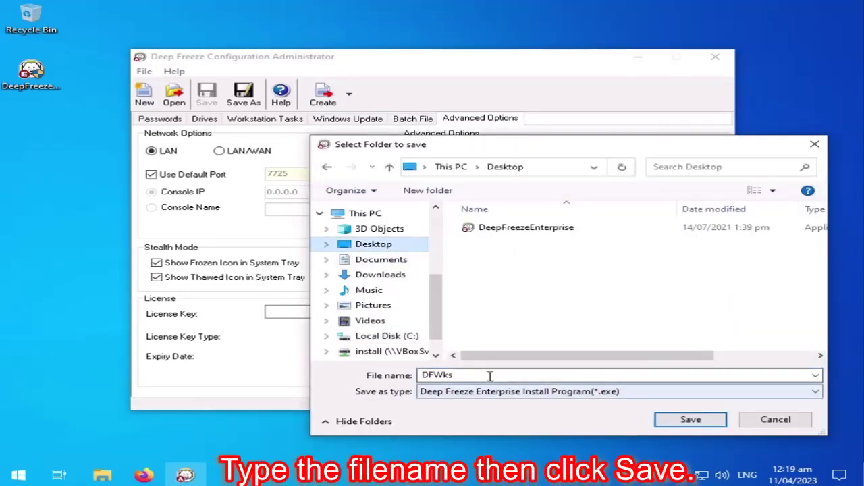
double_click(490, 375)
key(BackSpace)
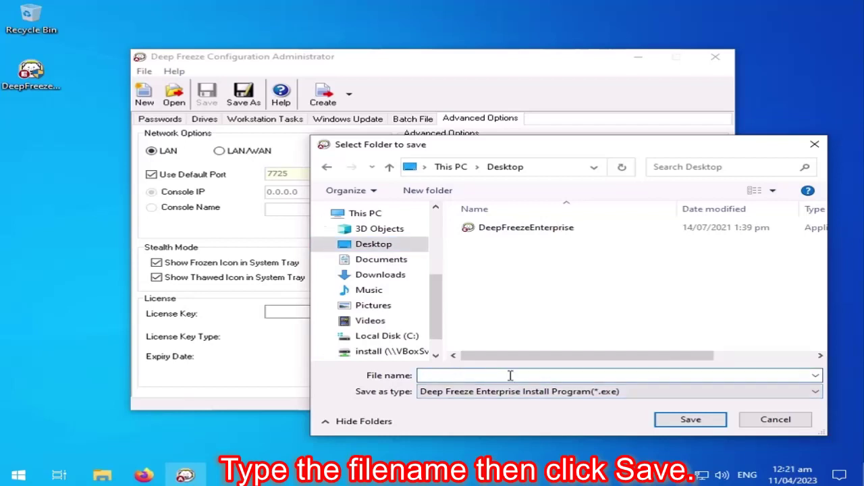
text(Comtechnijuan)
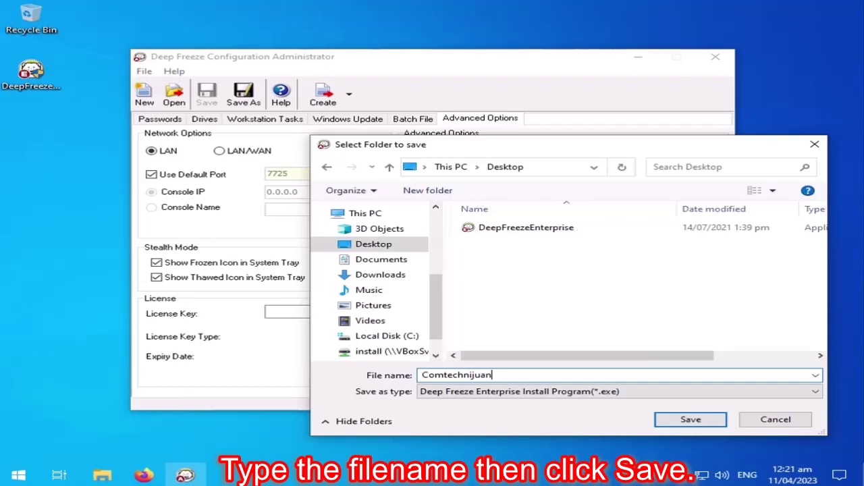
Save Comtechnijuan.exe to the Desktop.
click(691, 419)
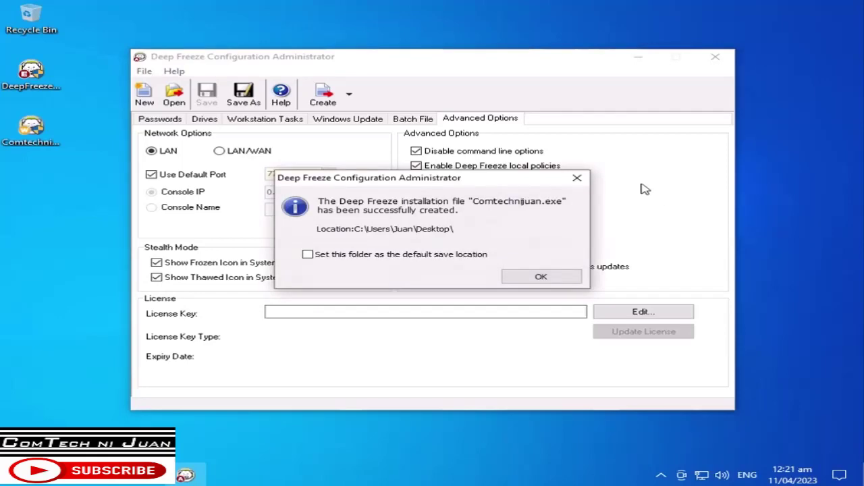
Dismiss the success message, close the Configuration Administrator and select the Comtechnijuan installer icon.
click(552, 279)
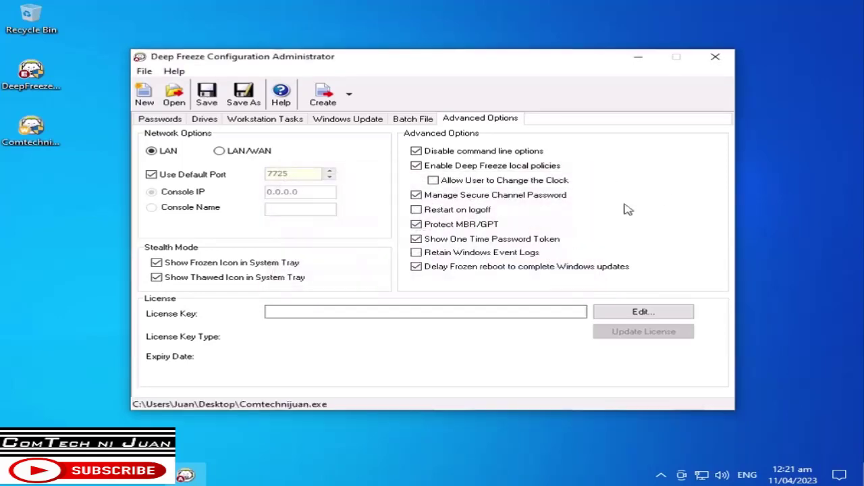
click(716, 57)
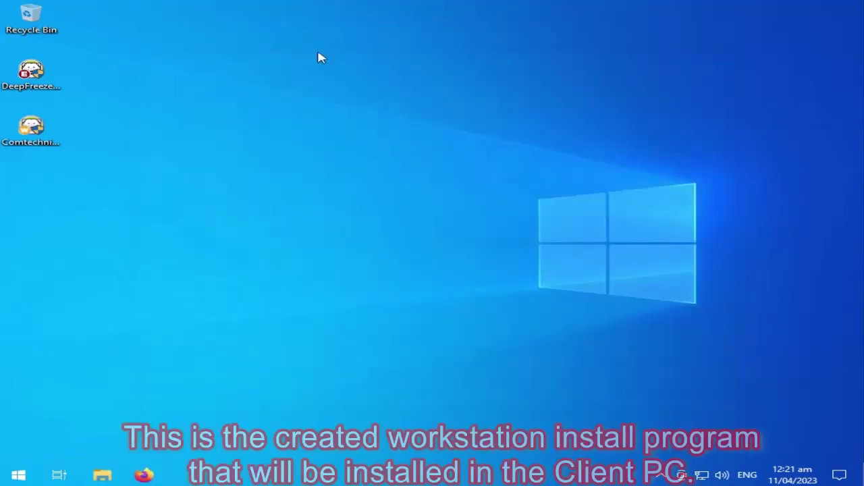
click(20, 145)
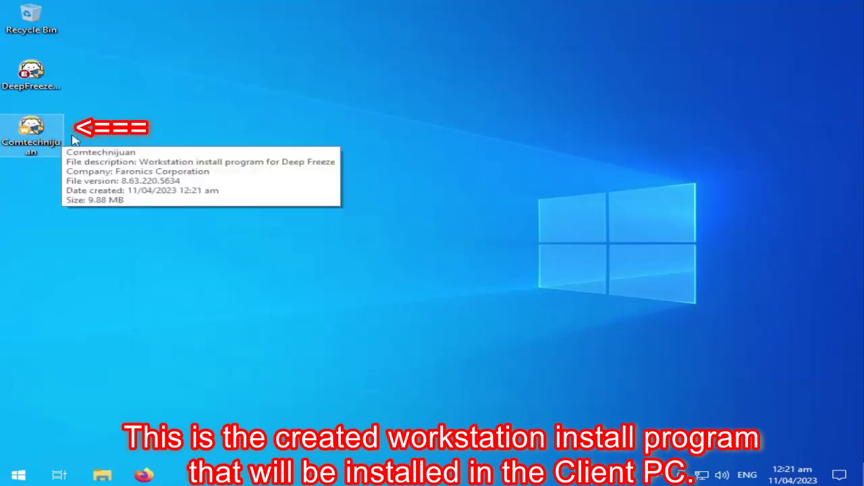
mouse_move(45, 140)
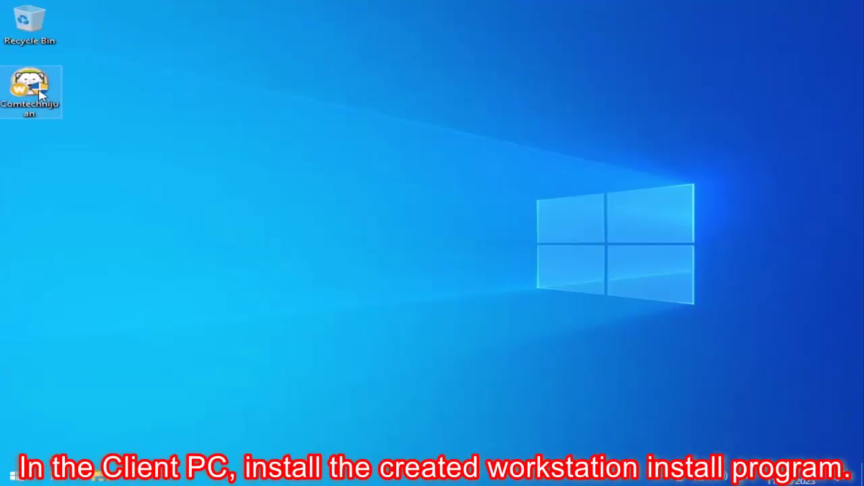
Run the Comtechnijuan installer as administrator, install it, then show hidden tray icons.
right_click(38, 90)
click(124, 116)
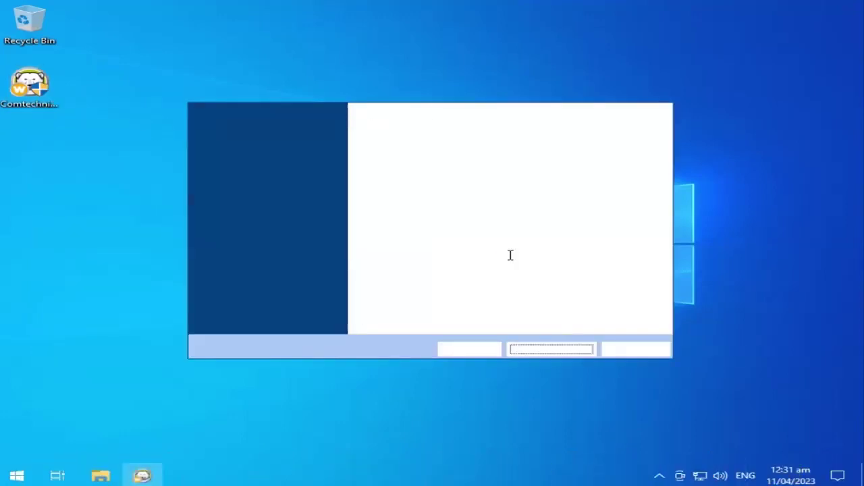
click(566, 350)
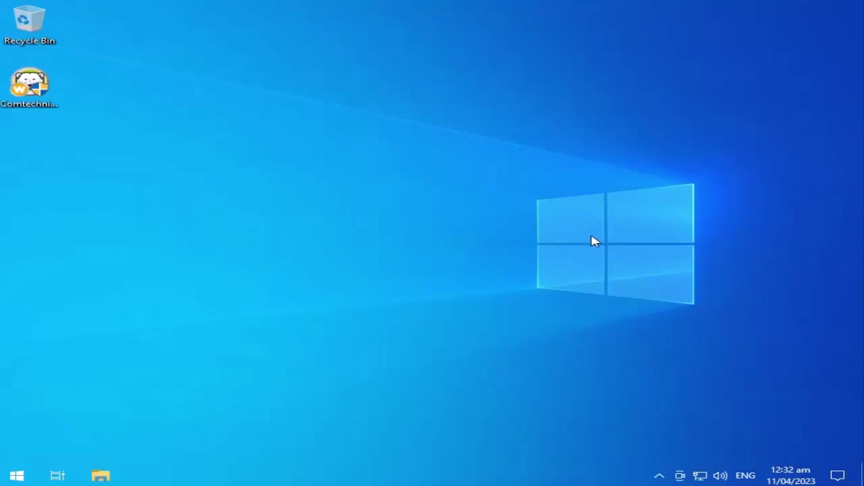
click(659, 476)
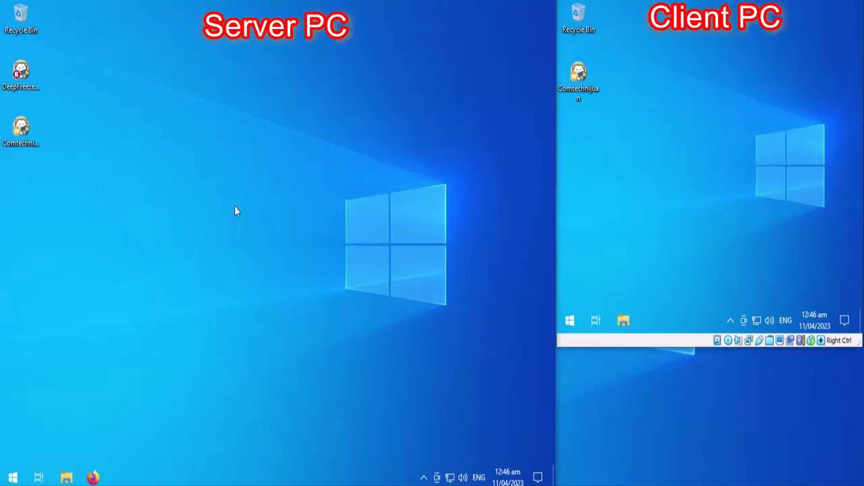
Launch Deep Freeze Console from the Start menu's Recently added list.
click(13, 478)
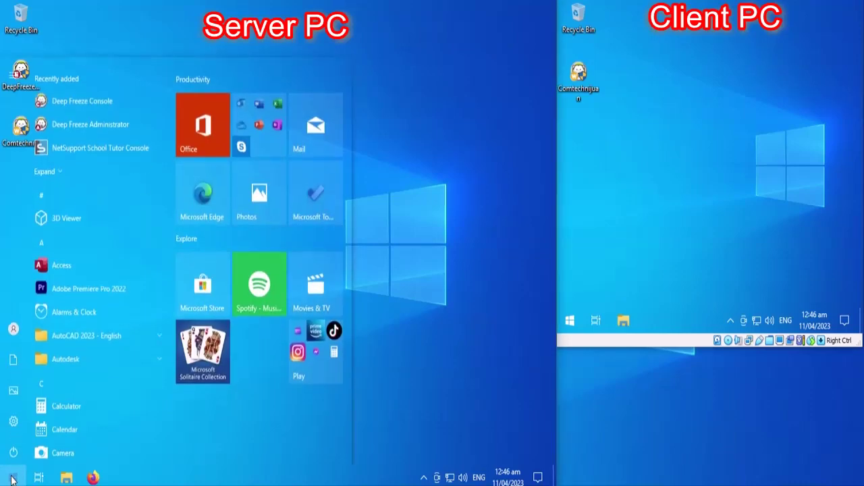
click(116, 98)
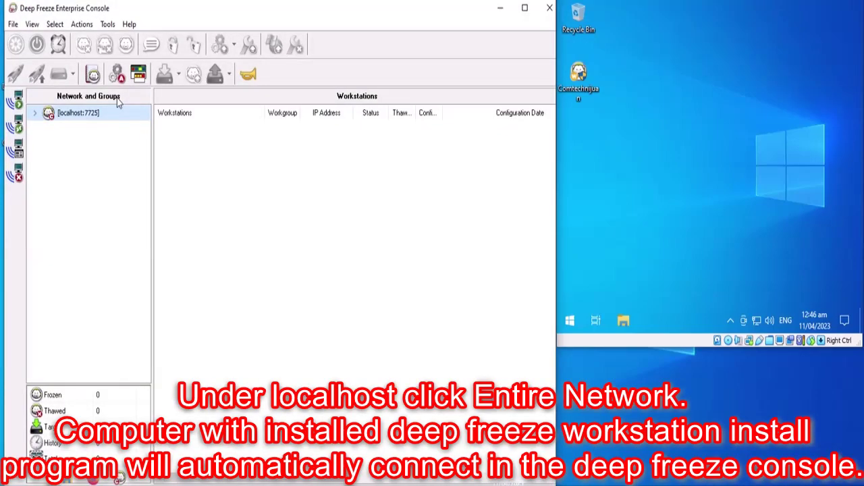
Expand localhost:7725, list Entire Network and select the Frozen client PC-1.
click(36, 116)
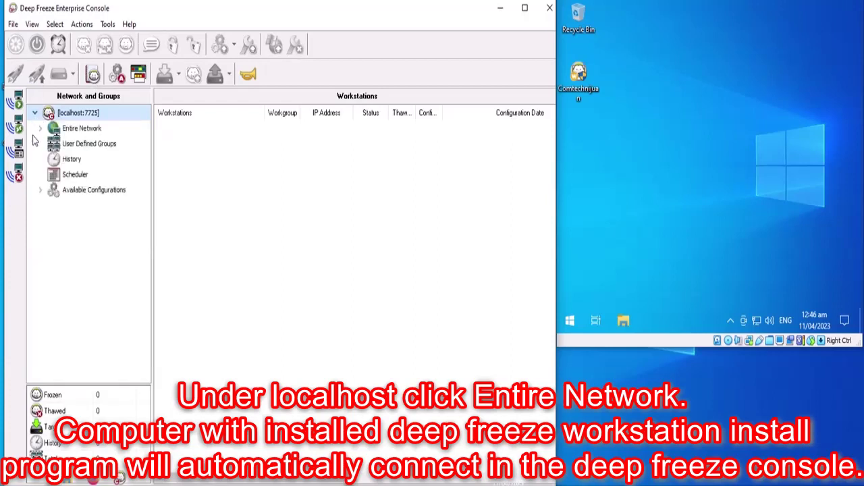
click(94, 134)
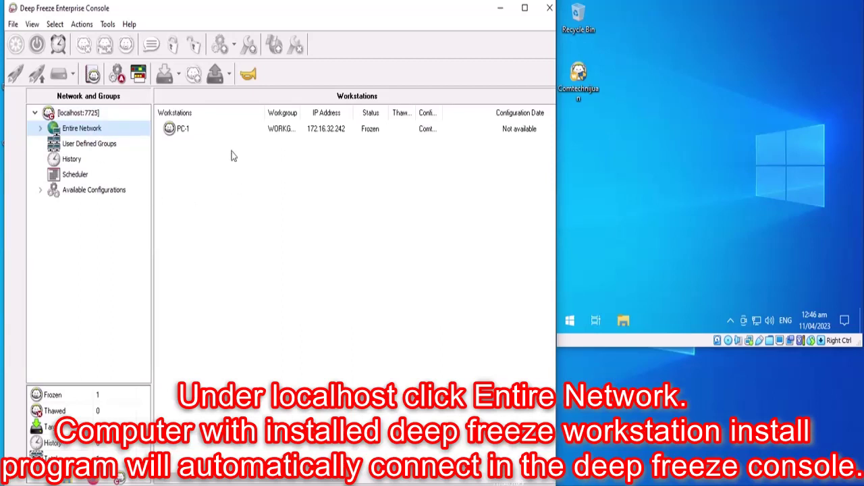
click(183, 133)
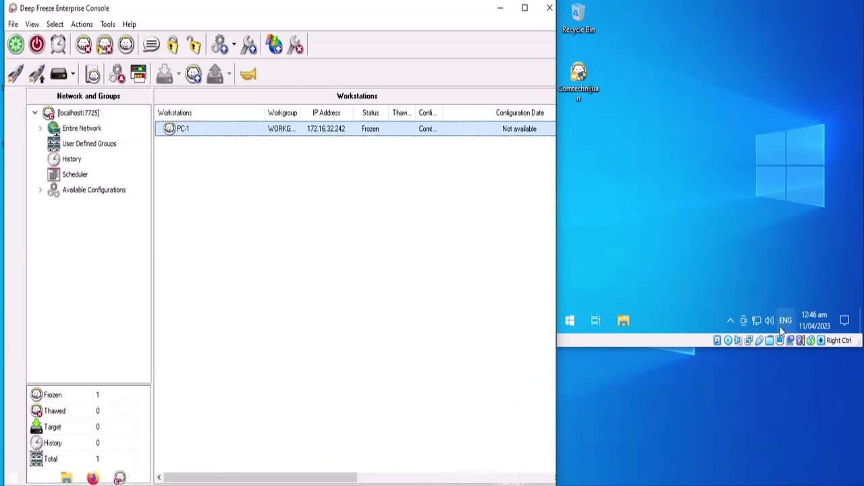
click(729, 320)
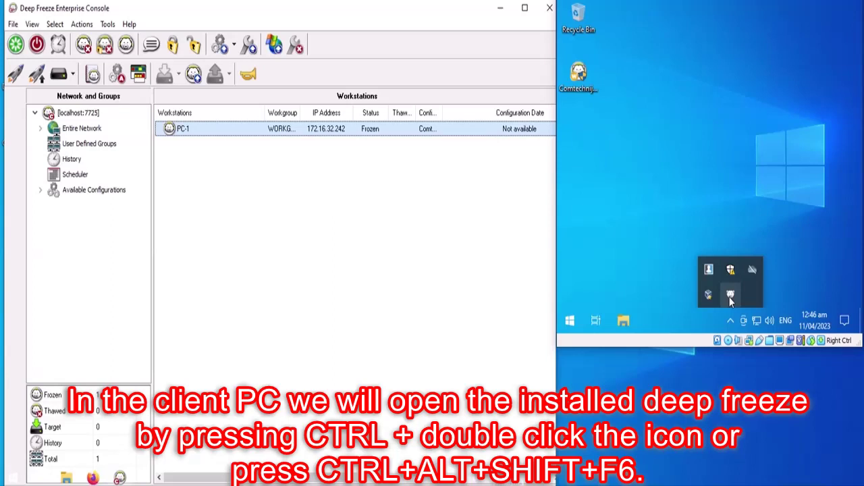
Unlock the client's Deep Freeze settings with the administrator password to view its Boot Frozen state.
ctrl+double_click(730, 297)
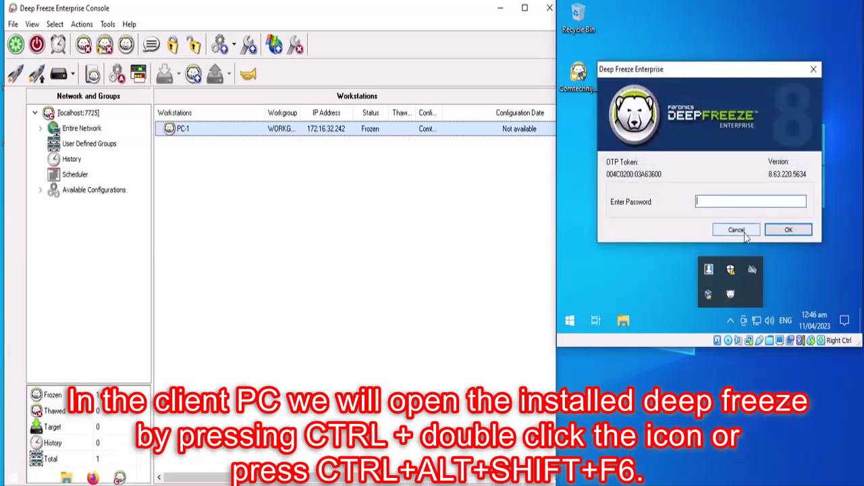
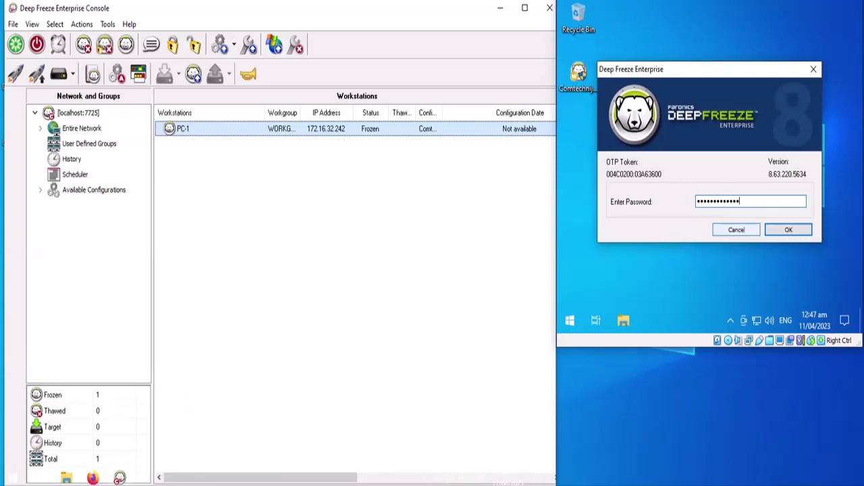
key(Return)
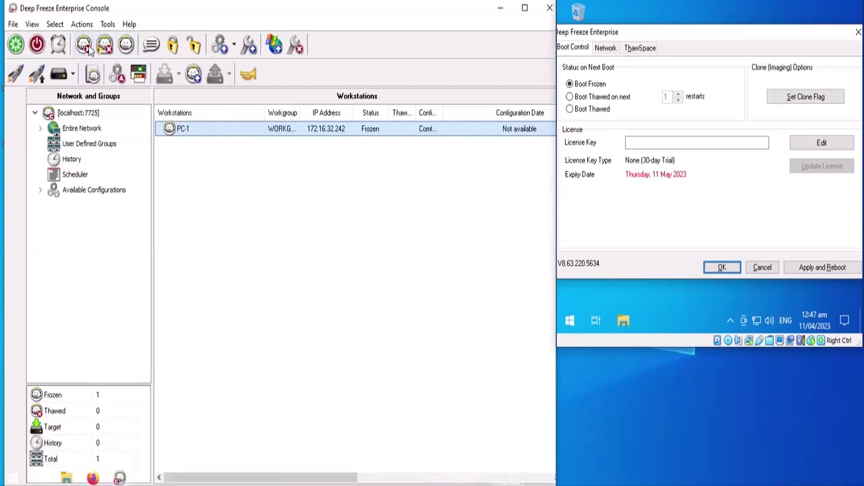
Reboot PC-1 thawed from the console, confirming Thaw Computer(s), and dismiss the VM notice bar.
click(84, 46)
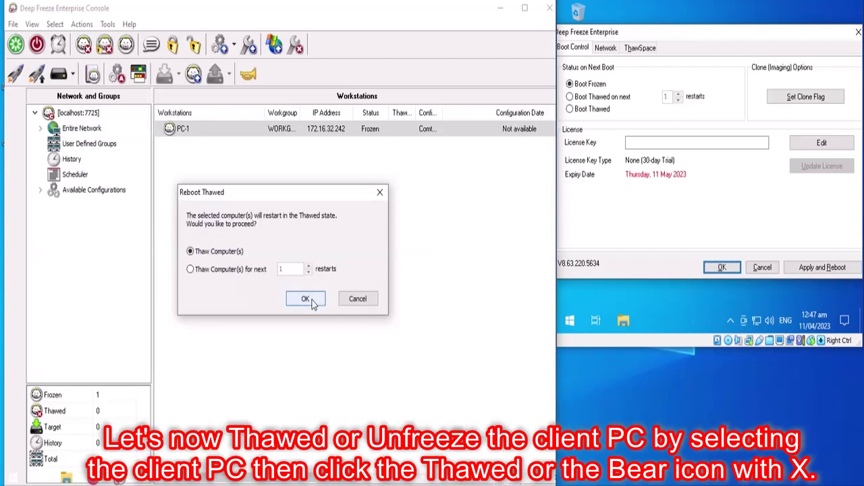
click(305, 298)
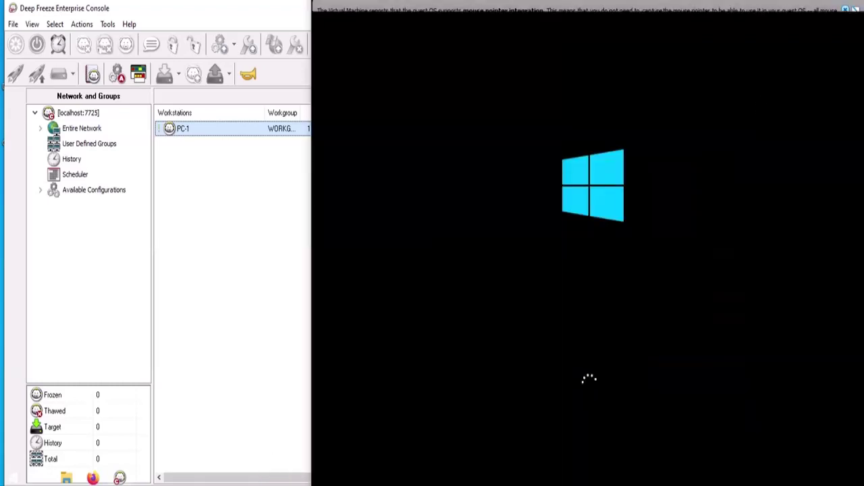
click(845, 10)
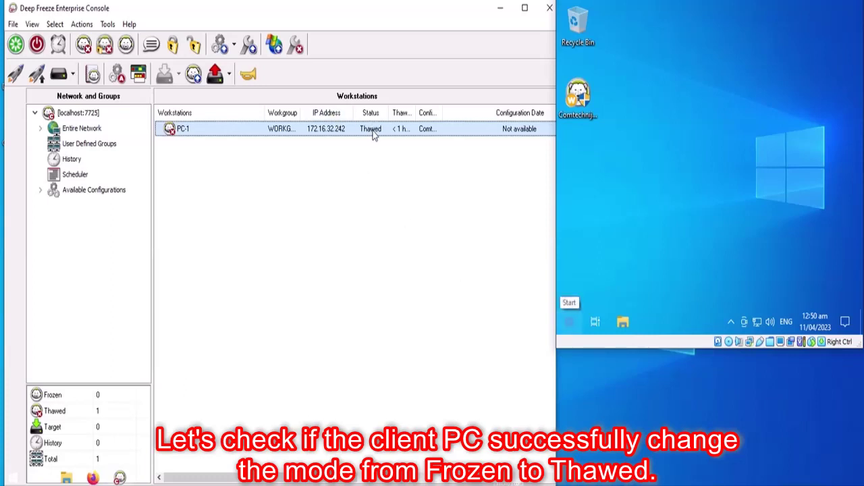
Unlock the client's Deep Freeze settings from the hidden tray icons with the password to check Boot Thawed.
click(732, 323)
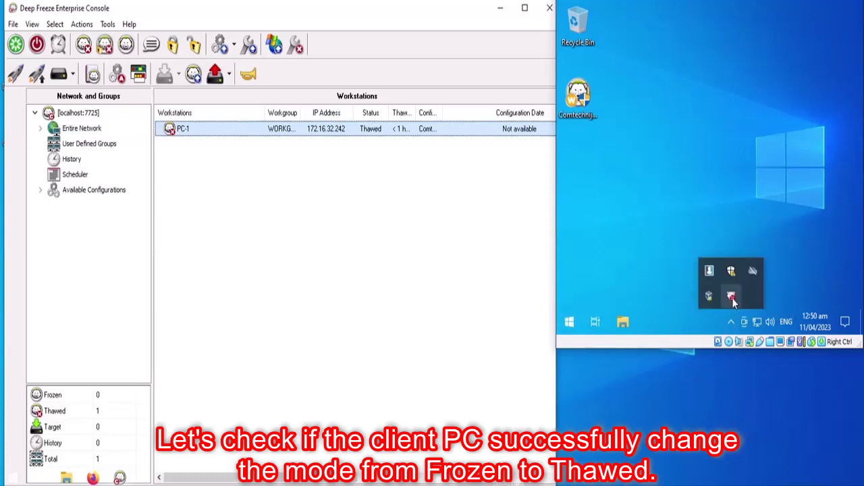
shift+double_click(732, 298)
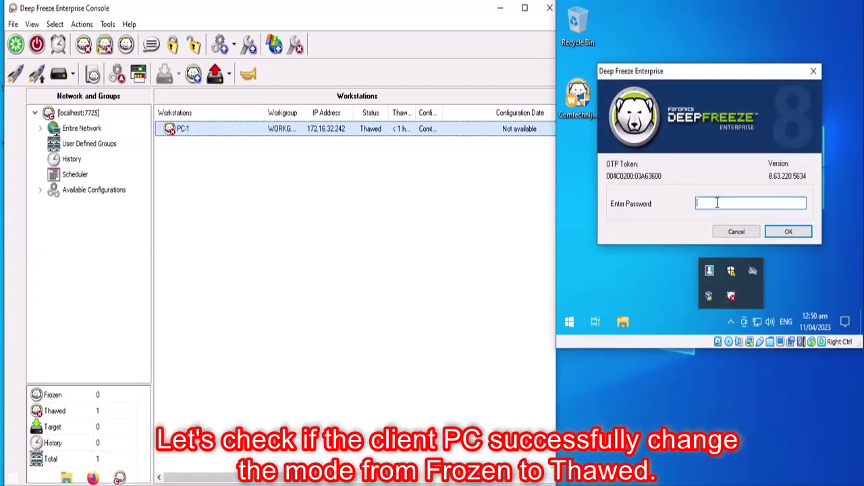
text(*******)
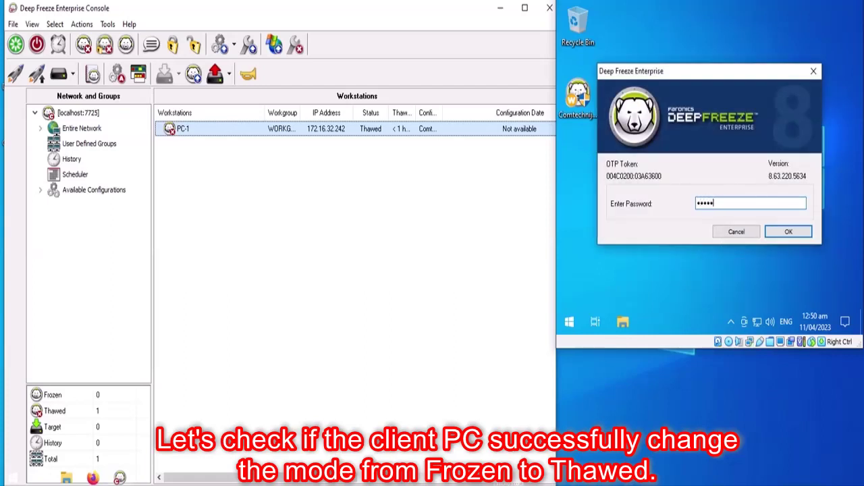
text(****)
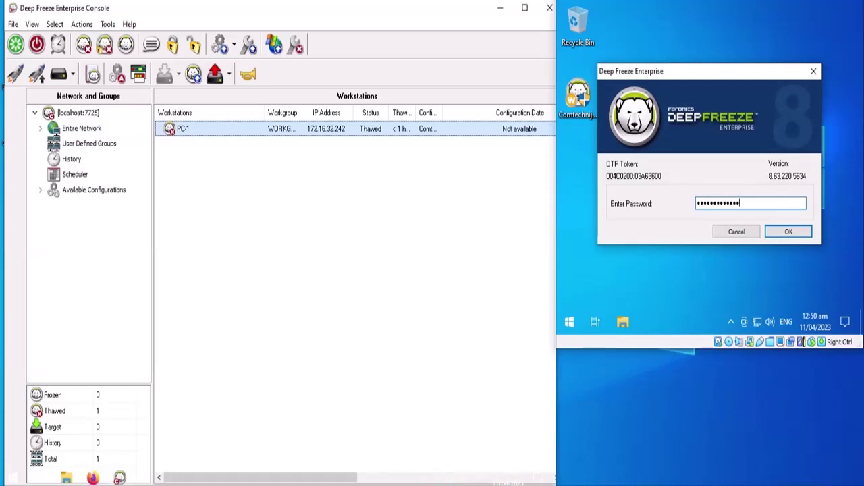
key(Return)
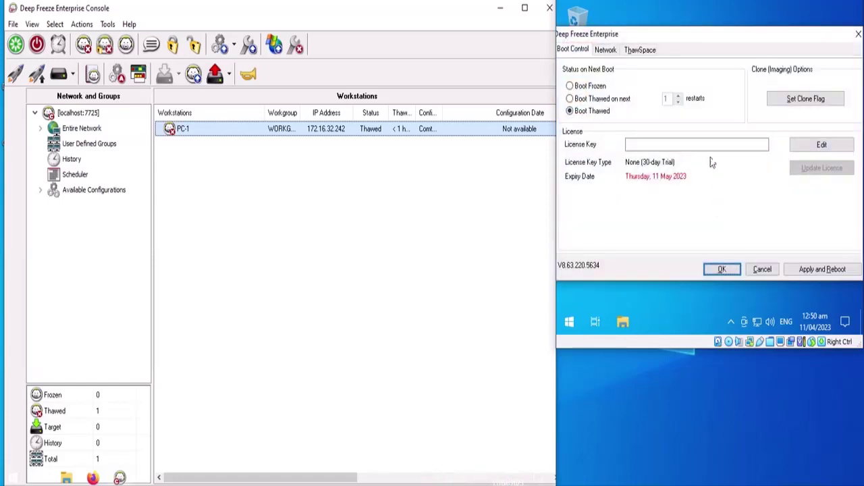